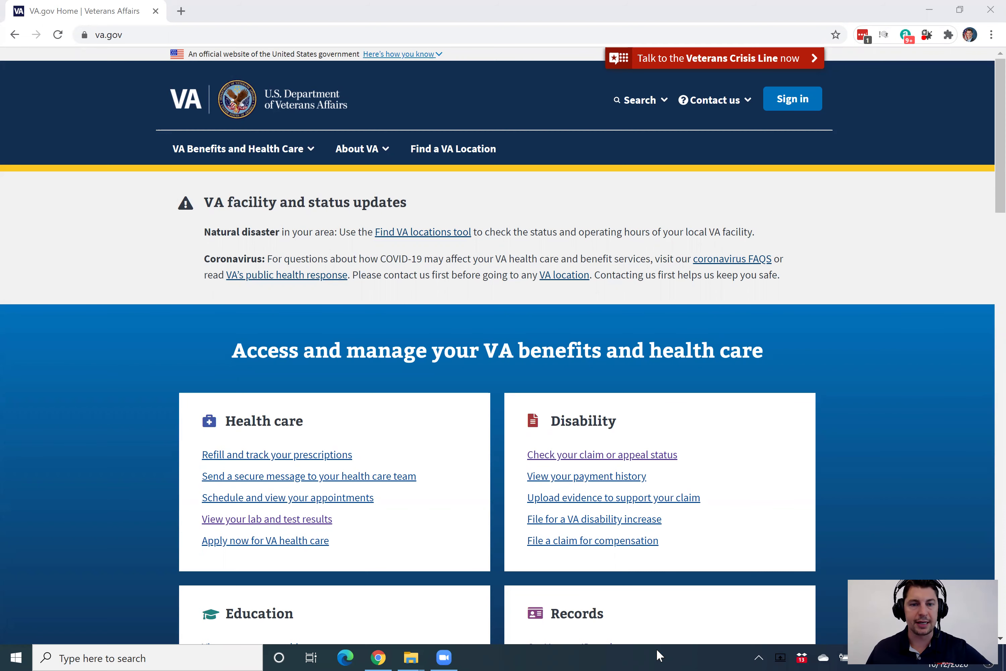
- From VA.gov's Records section, open 'Request your military records (DD214)'
double_click(223, 36)
left_click(225, 37)
left_click_drag(246, 35, 82, 30)
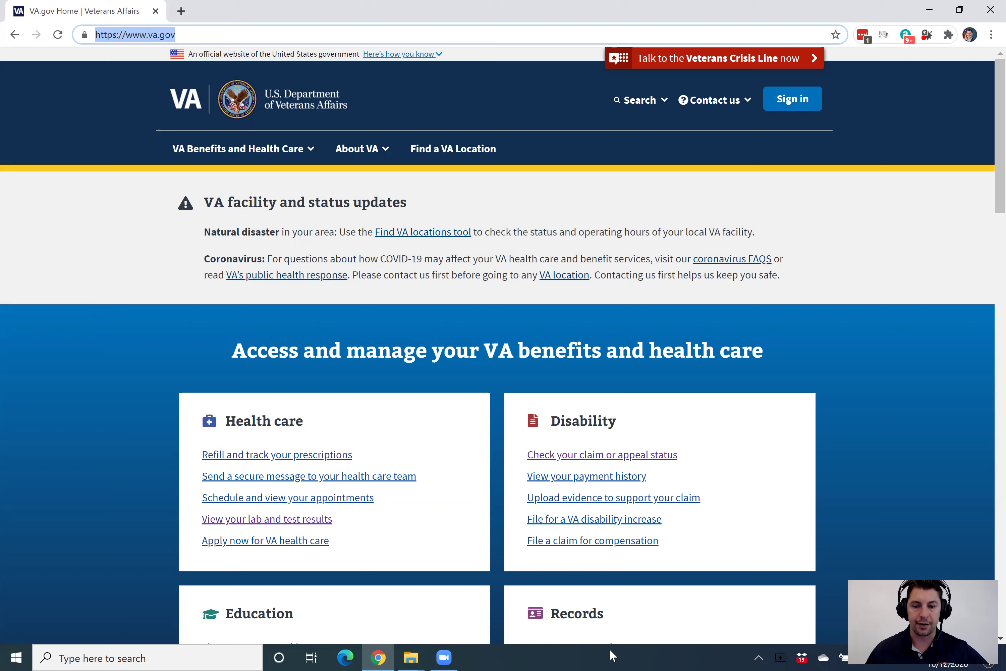
scroll(779, 299, "down", 6)
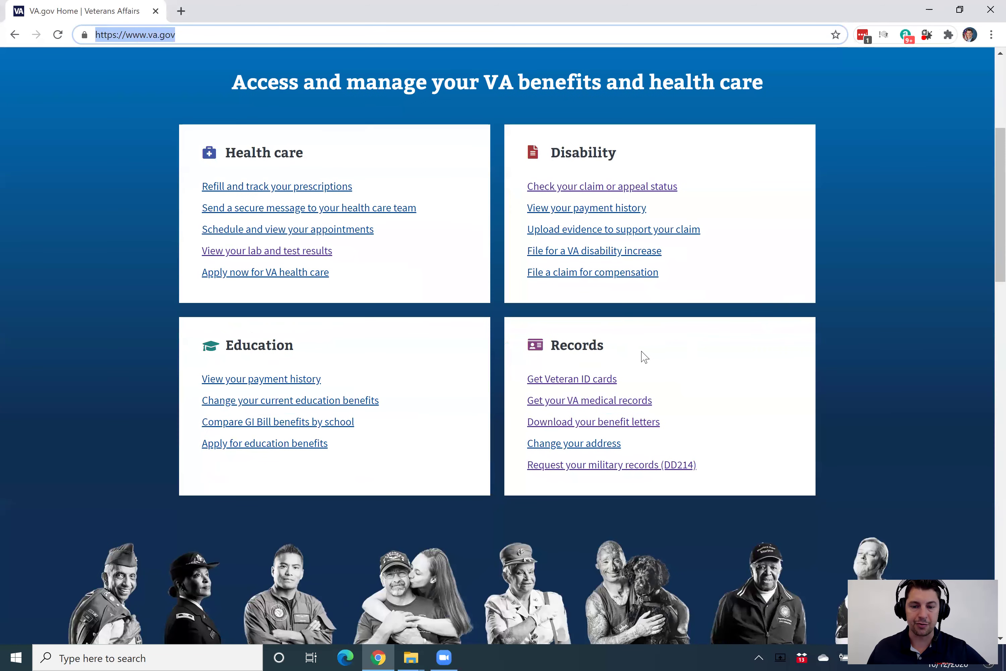
left_click_drag(627, 352, 544, 347)
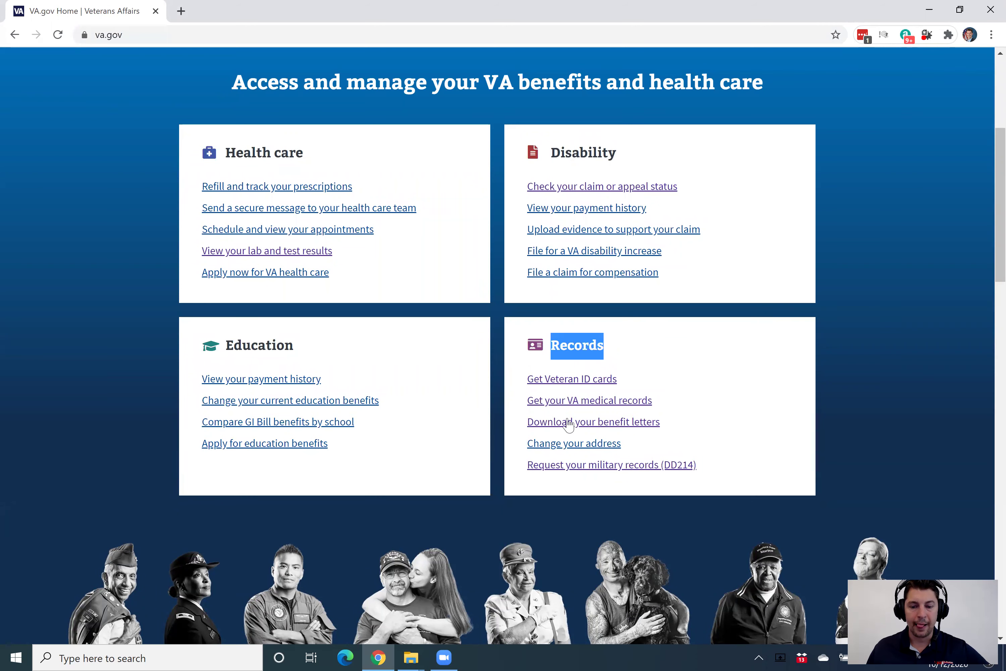
left_click(606, 471)
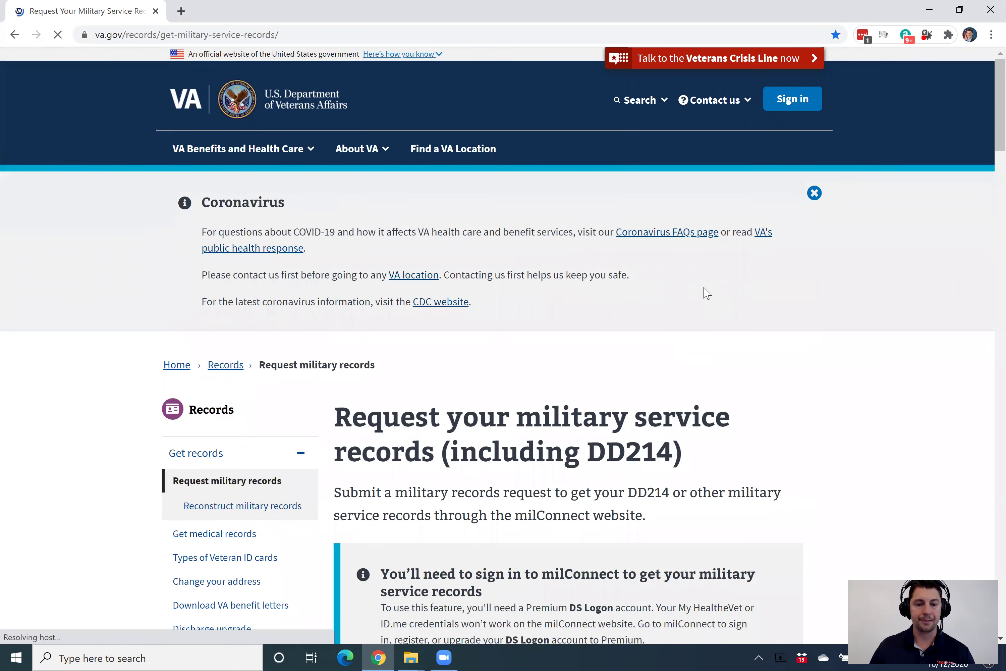
- Review the Premium DS Logon sign-in notice and open milConnect in a new tab
scroll(703, 292, "down", 5)
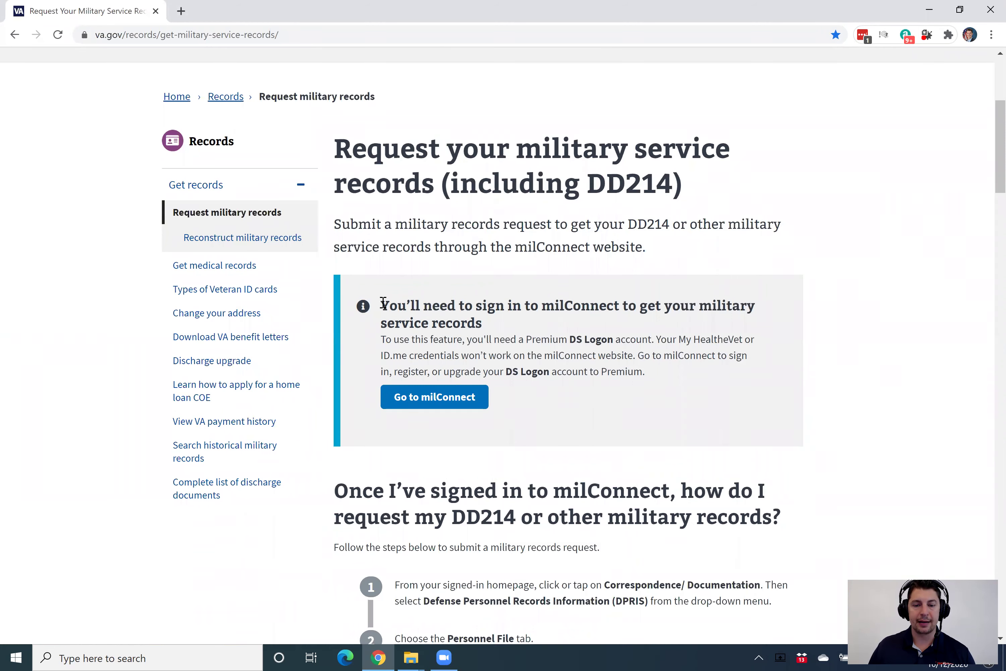
left_click_drag(380, 303, 499, 321)
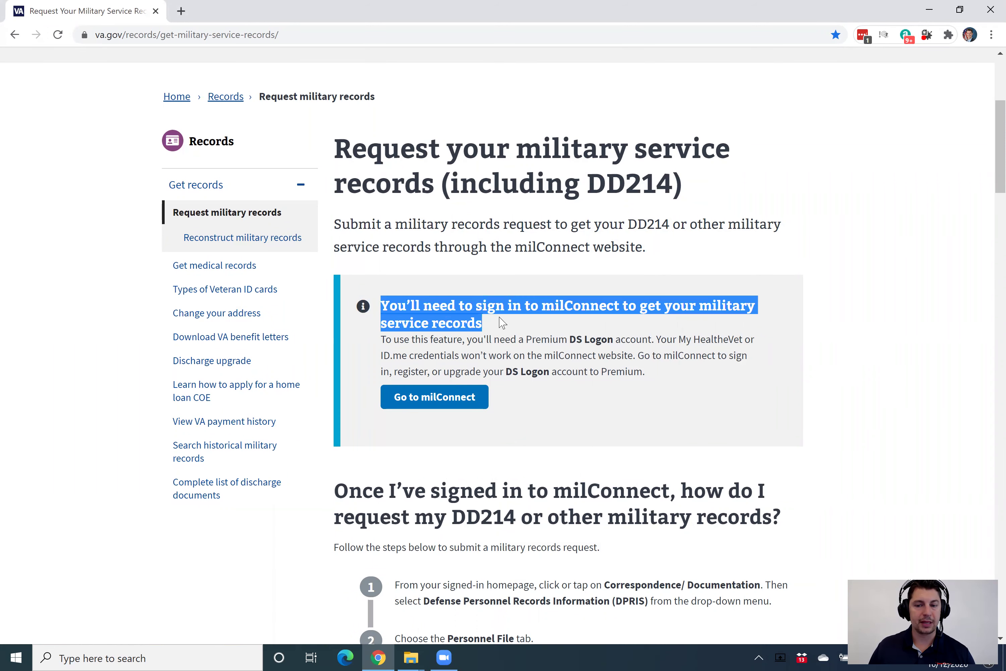
left_click(512, 328)
left_click_drag(383, 339, 616, 336)
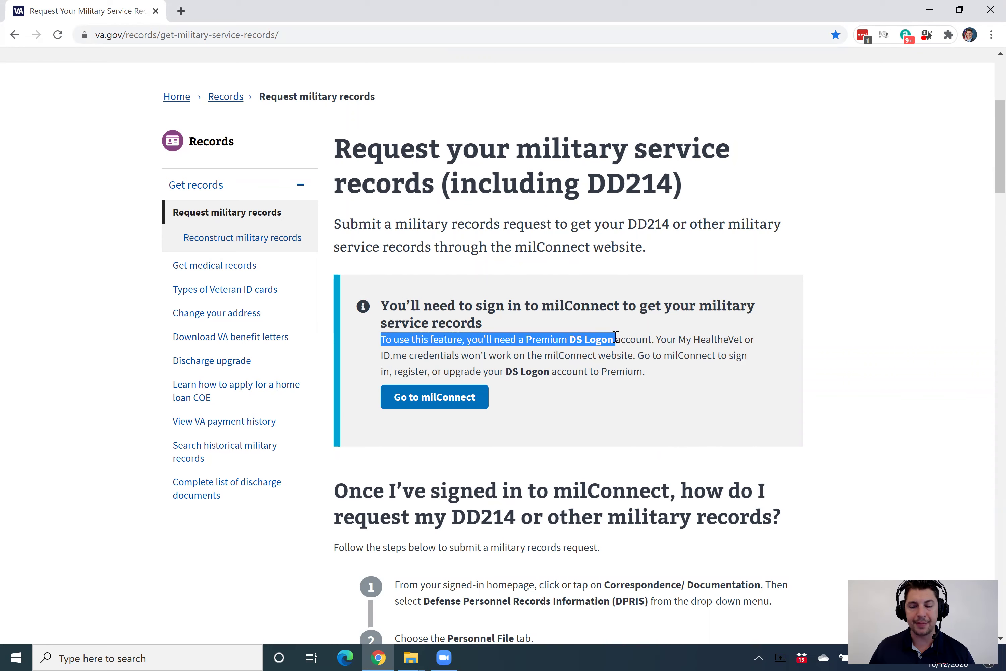
left_click(612, 333)
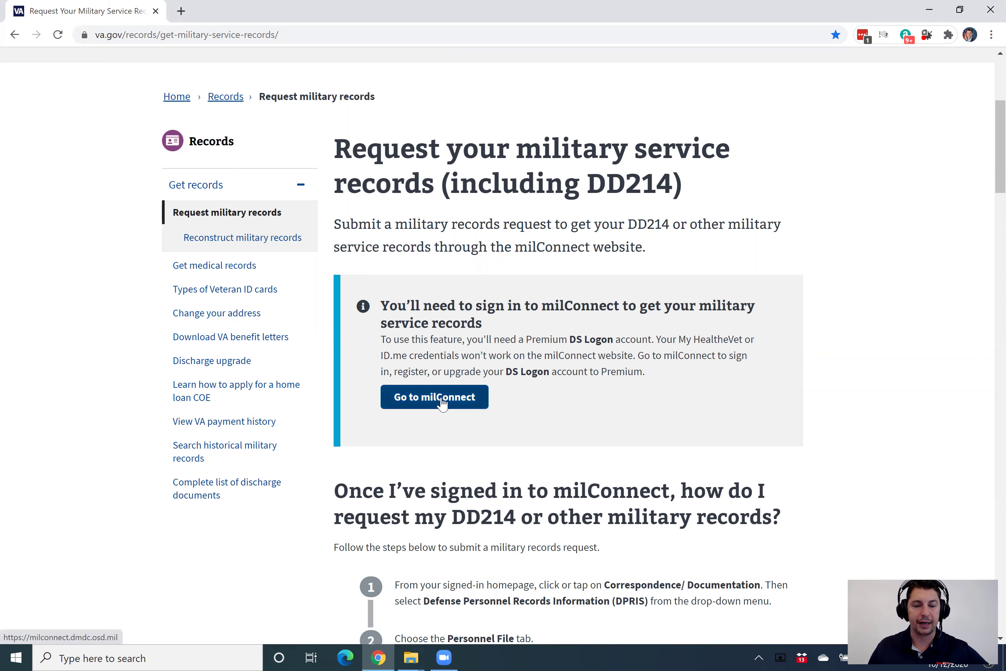
left_click(443, 404)
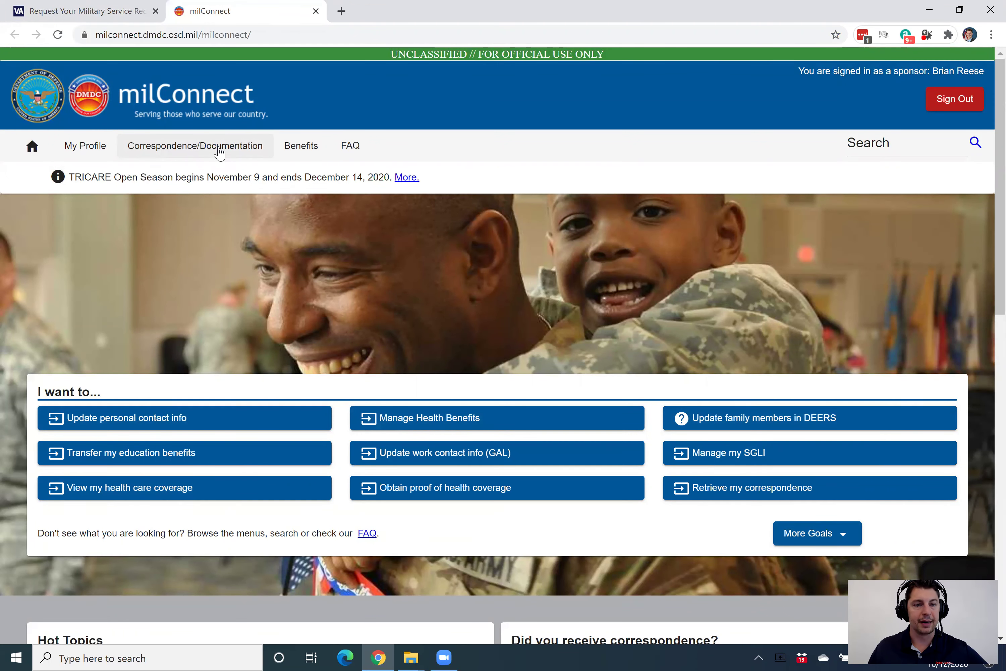
- Choose DPRIS from milConnect's Correspondence/Documentation menu
left_click(219, 148)
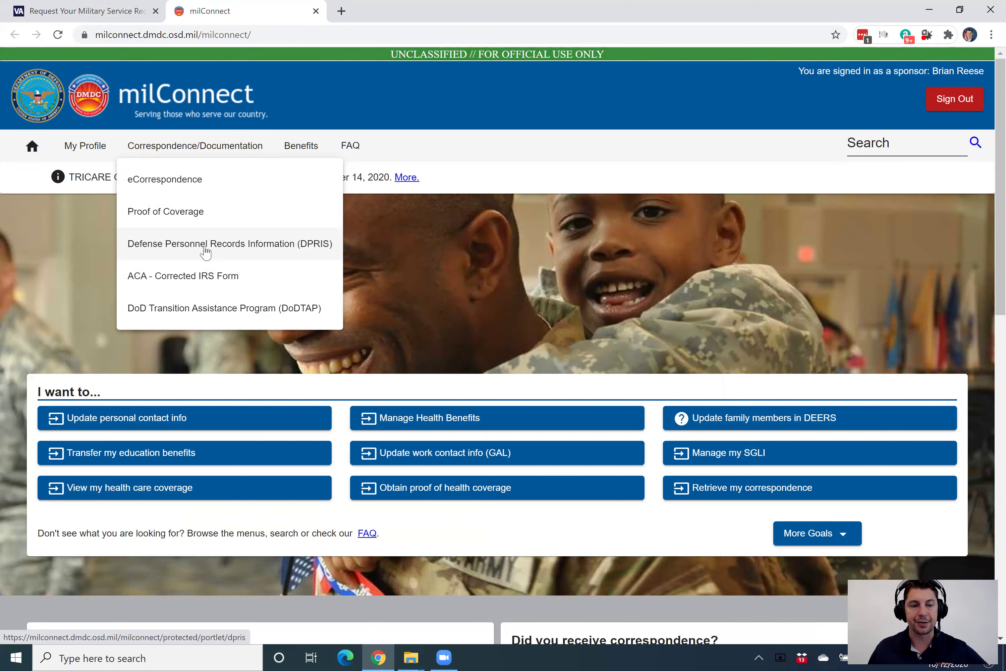
left_click(206, 252)
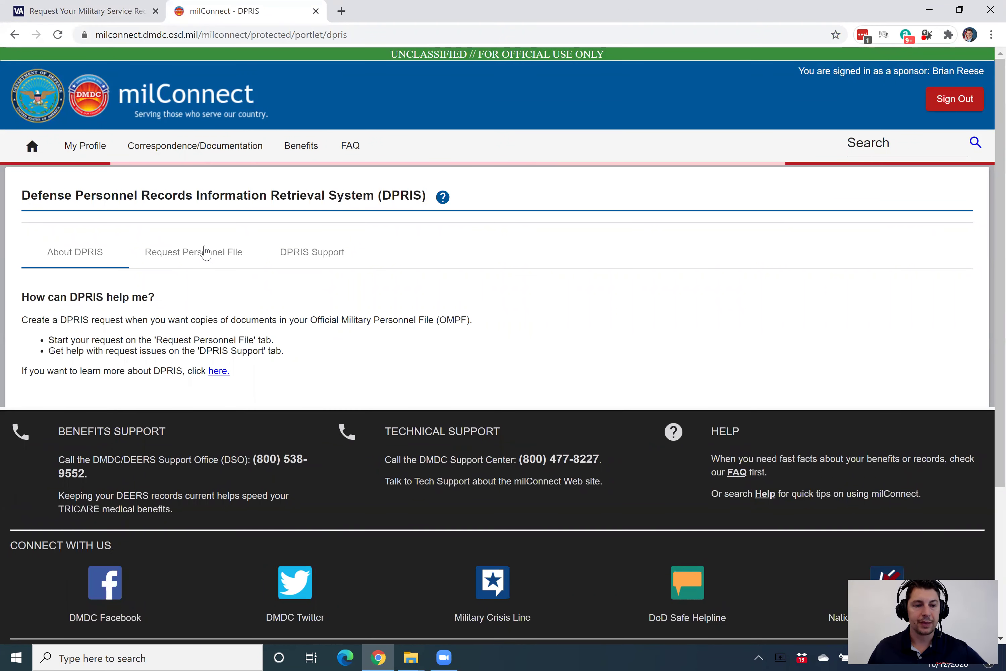
- Read the About DPRIS information and browser-compatibility warning on the DPRIS page
scroll(310, 507, "down", 3)
scroll(282, 346, "up", 1)
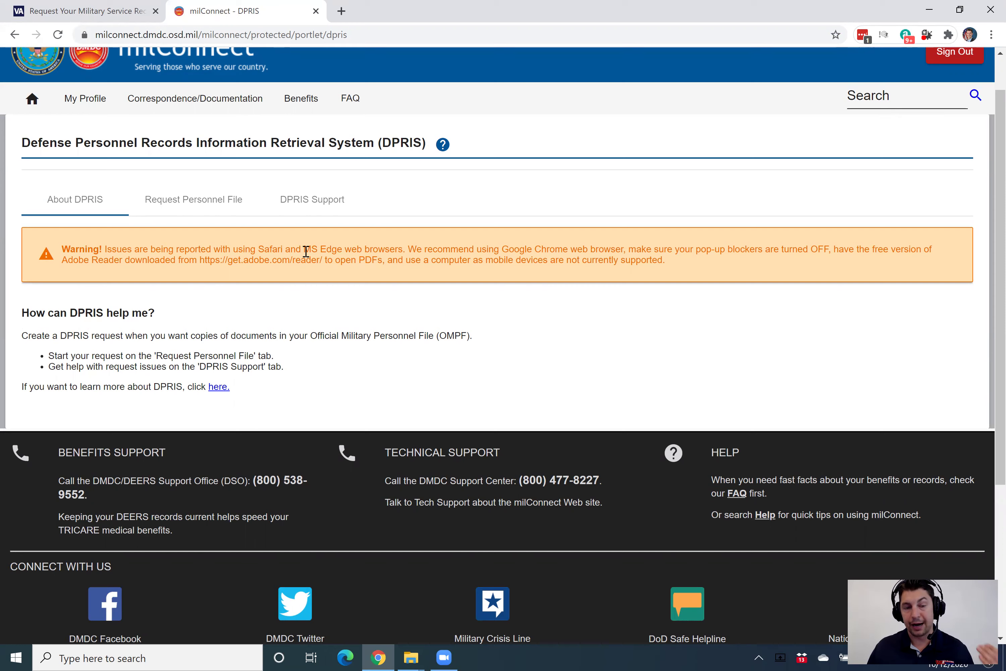
scroll(312, 242, "up", 1)
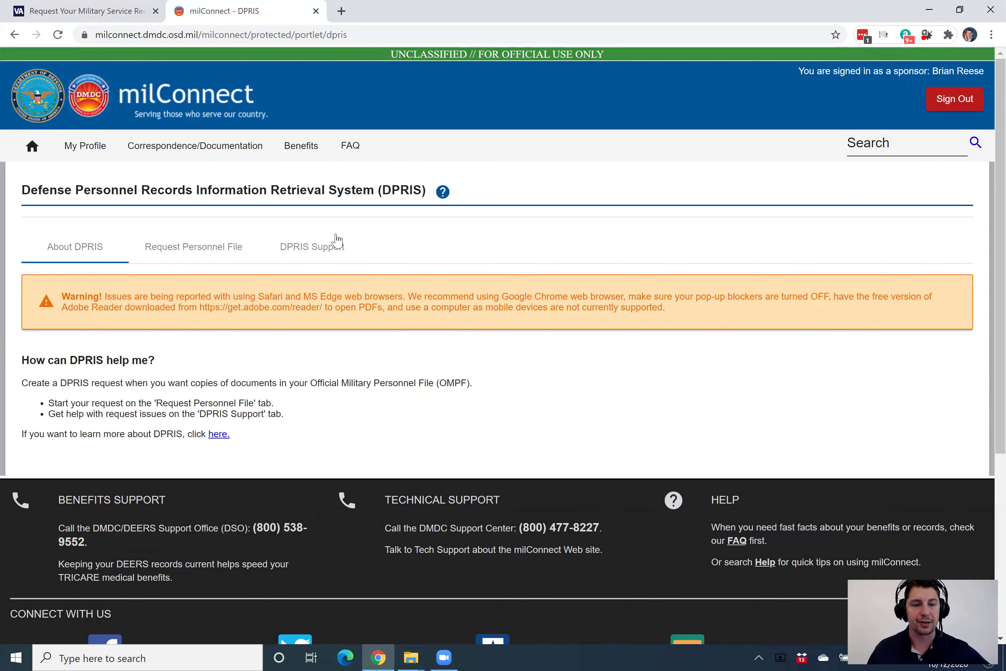
left_click_drag(22, 190, 427, 184)
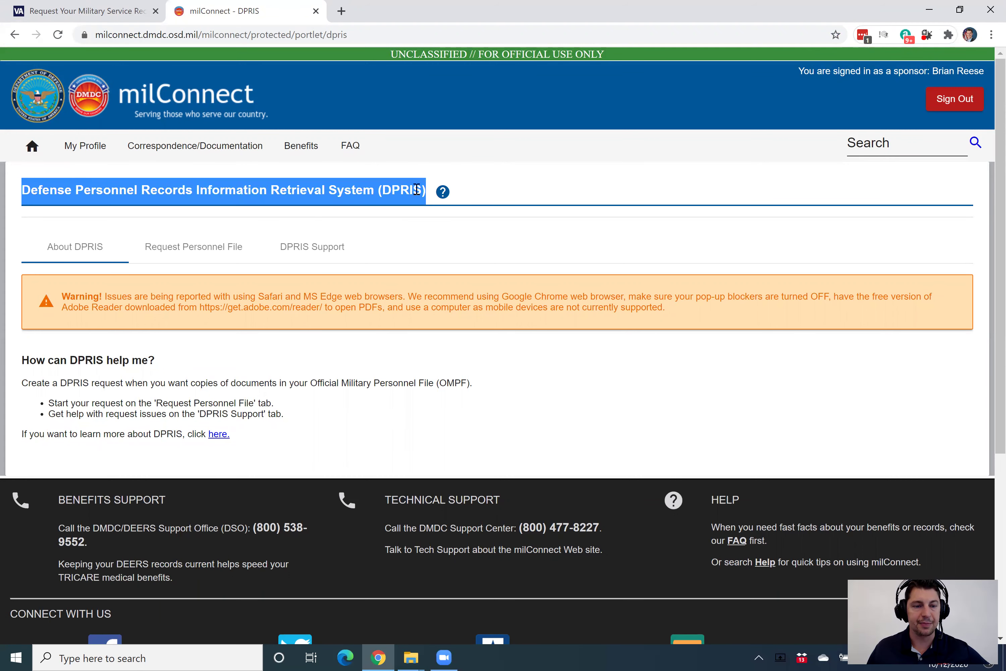
left_click(522, 191)
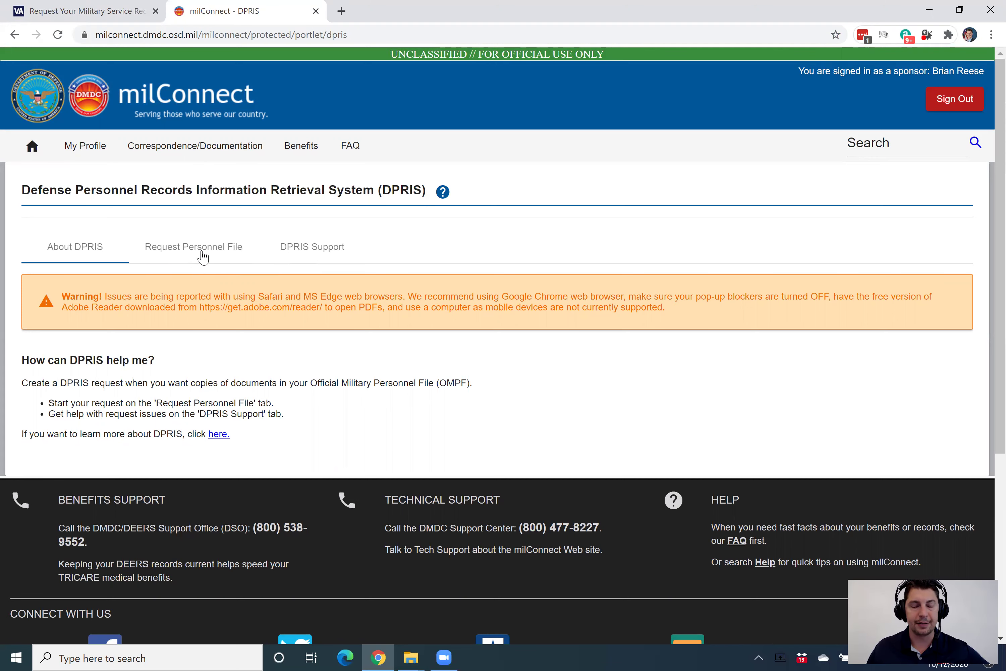
- On Request Personnel File, review the Processing and Completed OMPF requests, then start a new request
left_click(202, 257)
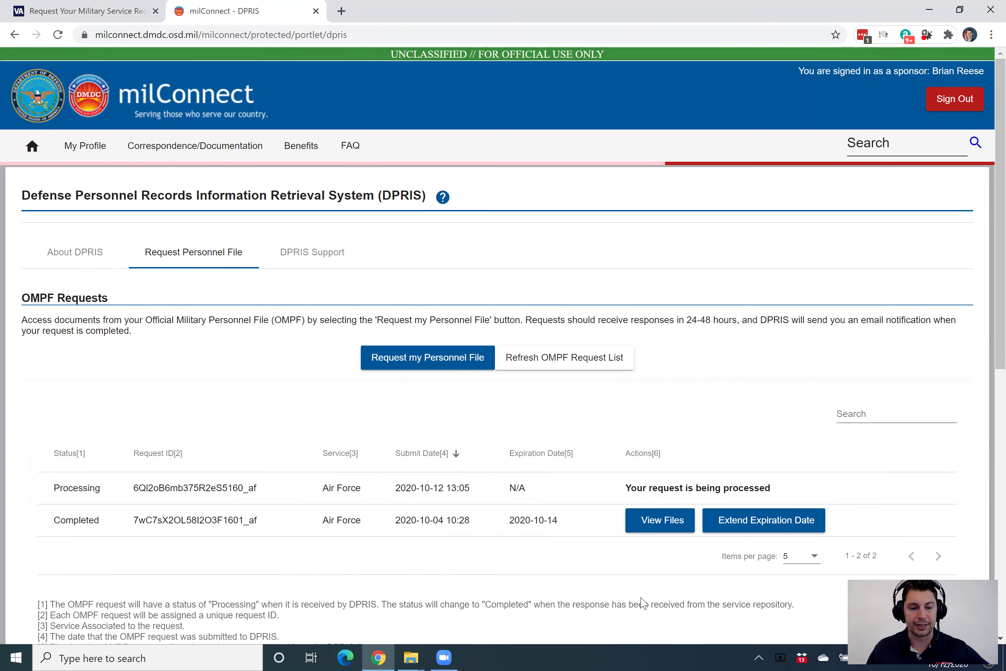
scroll(643, 603, "down", 3)
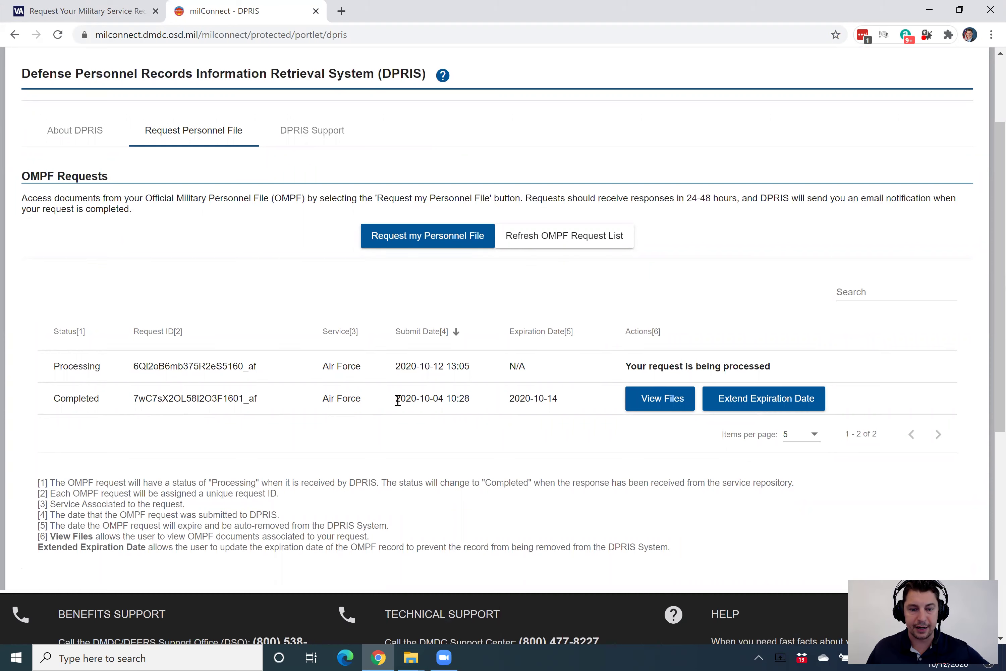
left_click_drag(397, 398, 444, 398)
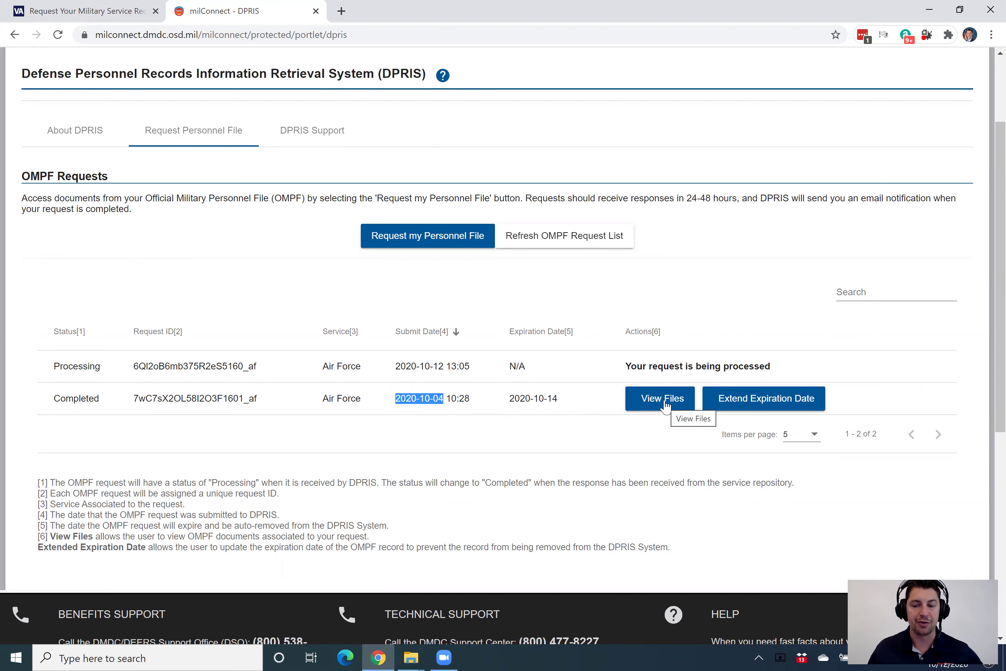
left_click(527, 409)
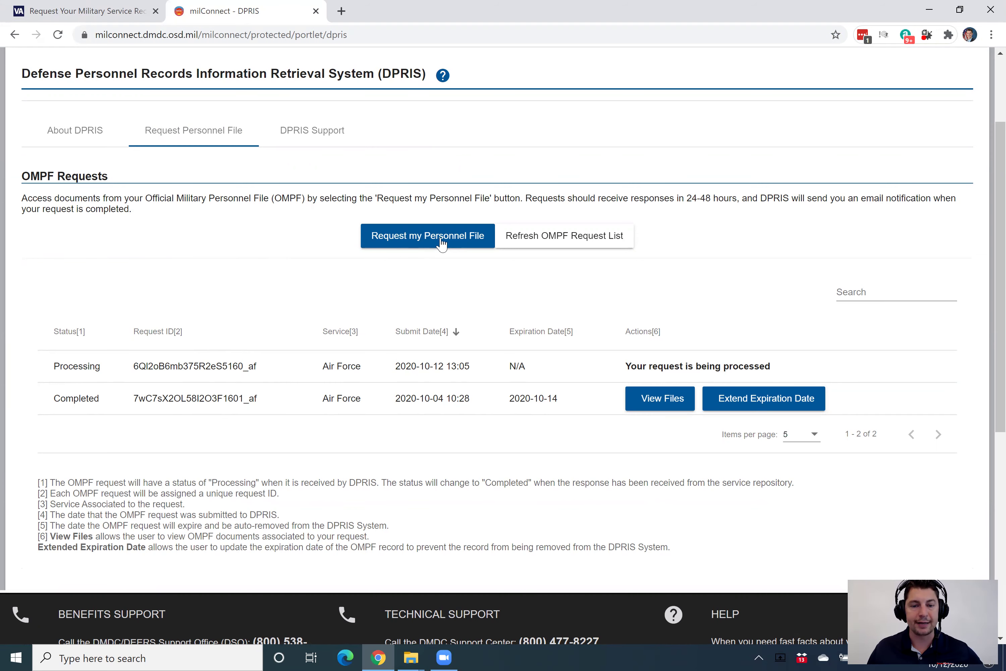
left_click(441, 243)
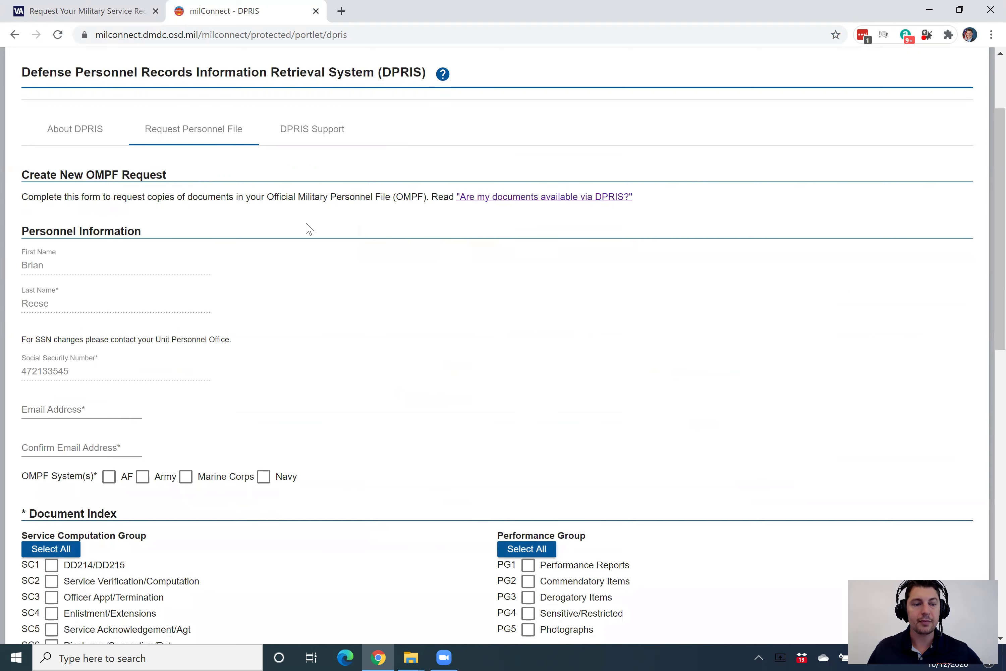
- Enter and confirm the account holder's e-mail address and tick AF as the OMPF system
scroll(130, 193, "down", 1)
scroll(58, 191, "down", 3)
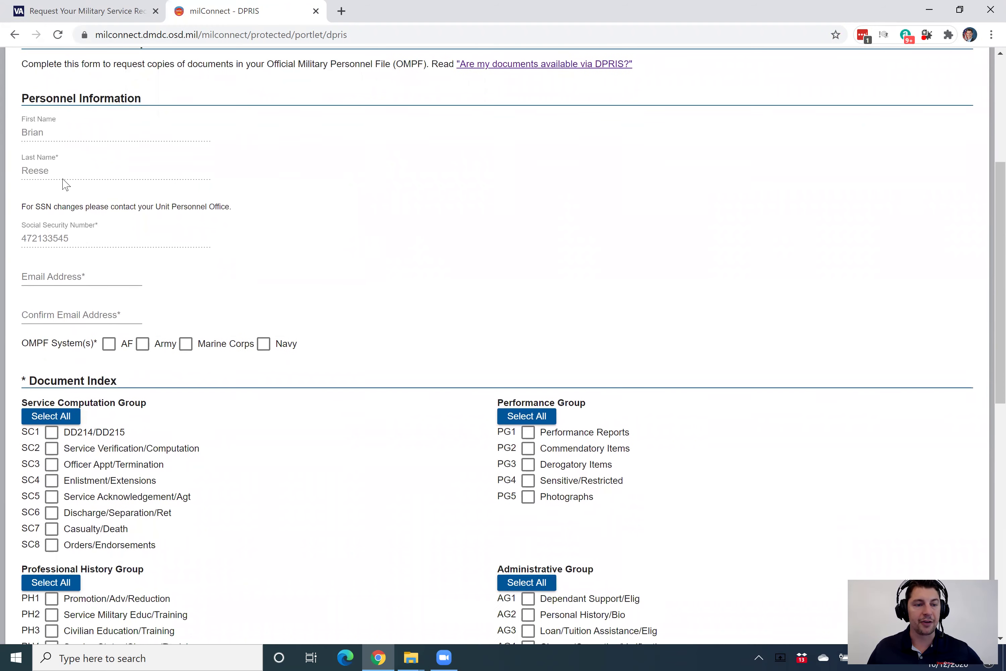
scroll(72, 106, "down", 1)
left_click(104, 76)
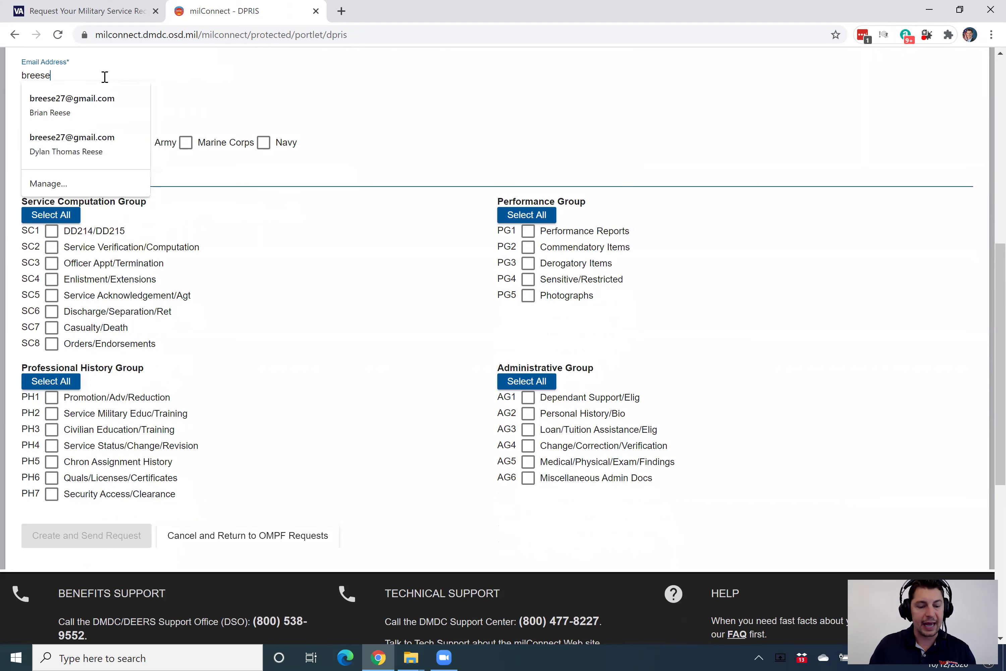
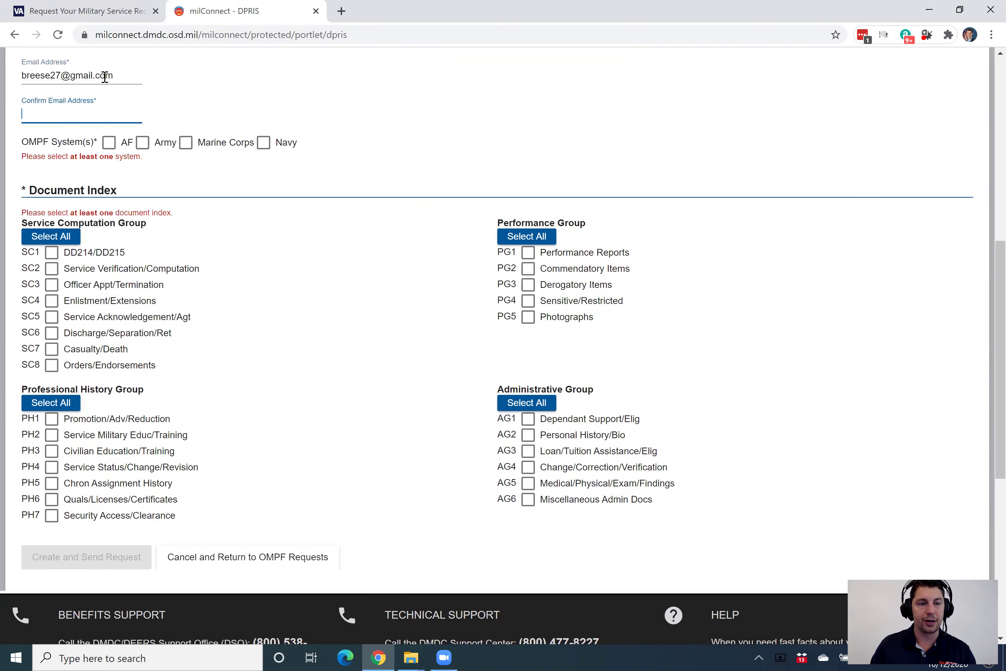
key("Tab")
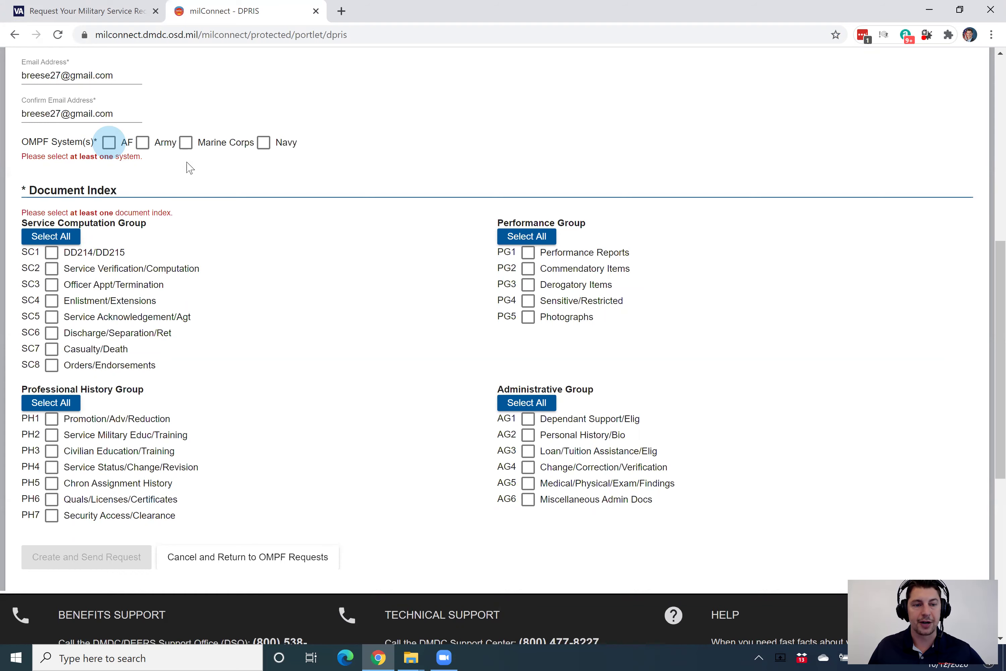
left_click(108, 143)
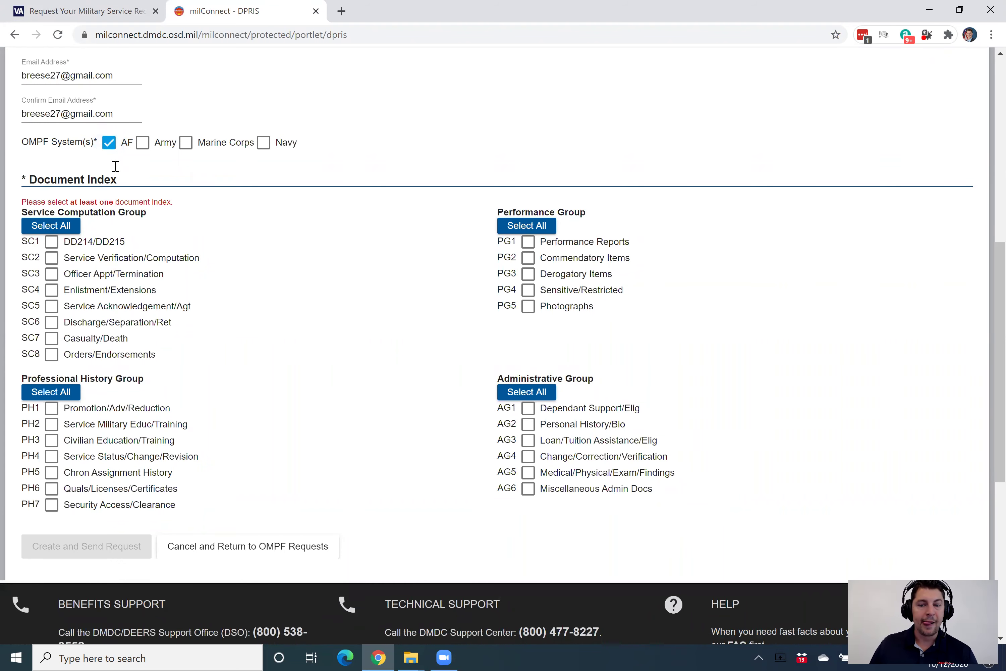
scroll(112, 168, "down", 1)
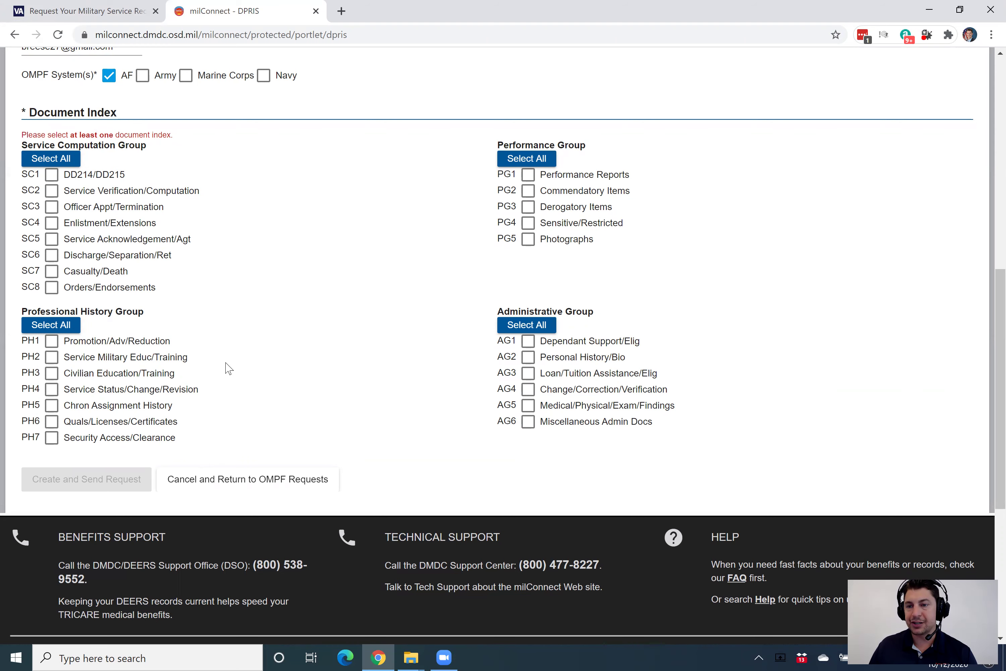
- Select all documents in the Service Computation, Professional History, Performance and Administrative groups
scroll(229, 368, "up", 1)
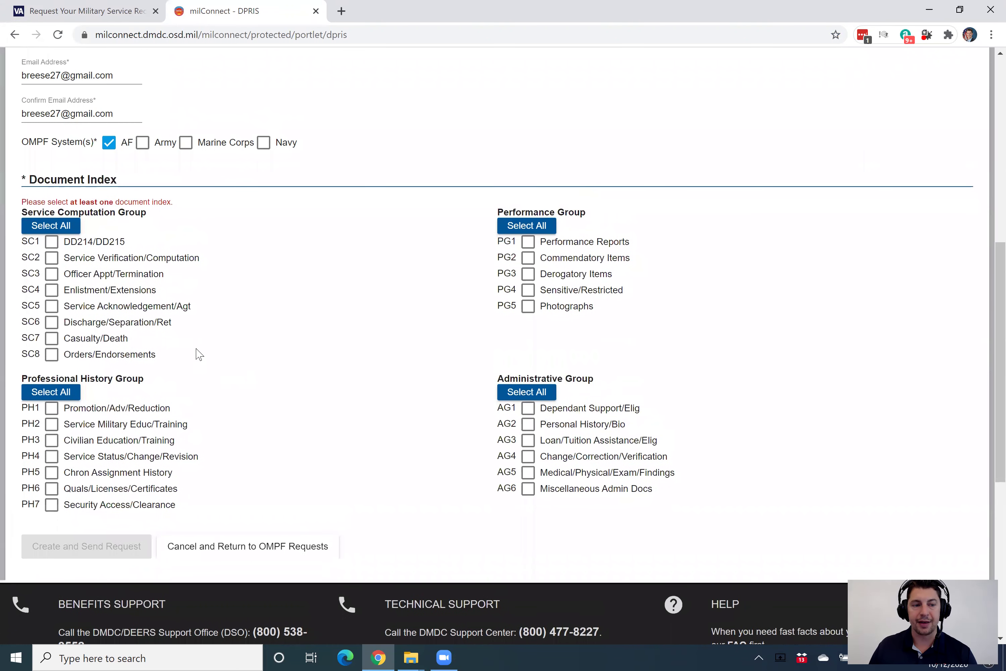
left_click(60, 229)
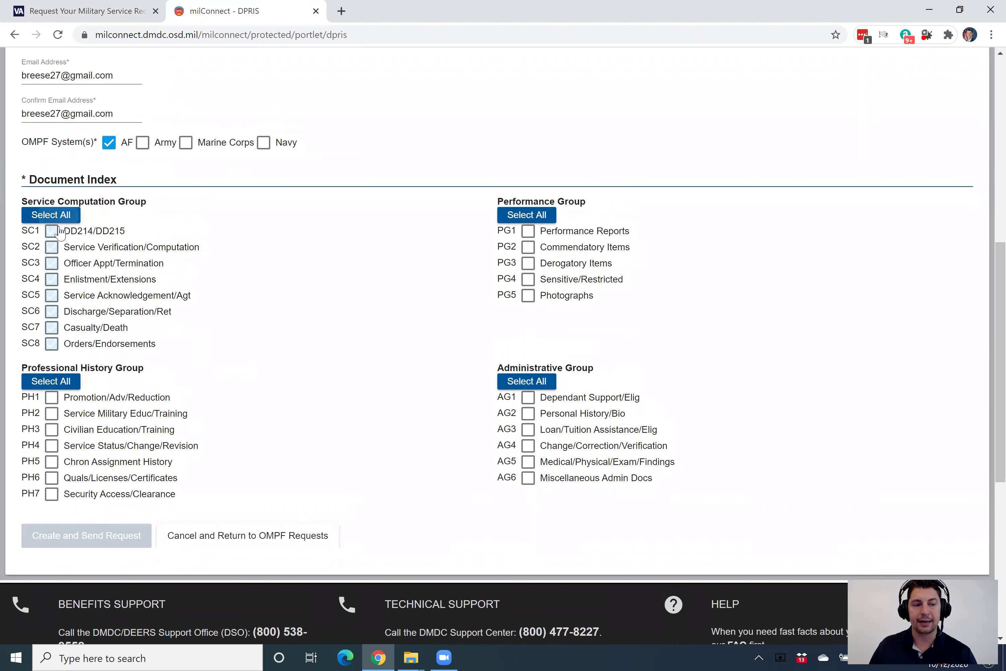
left_click(57, 382)
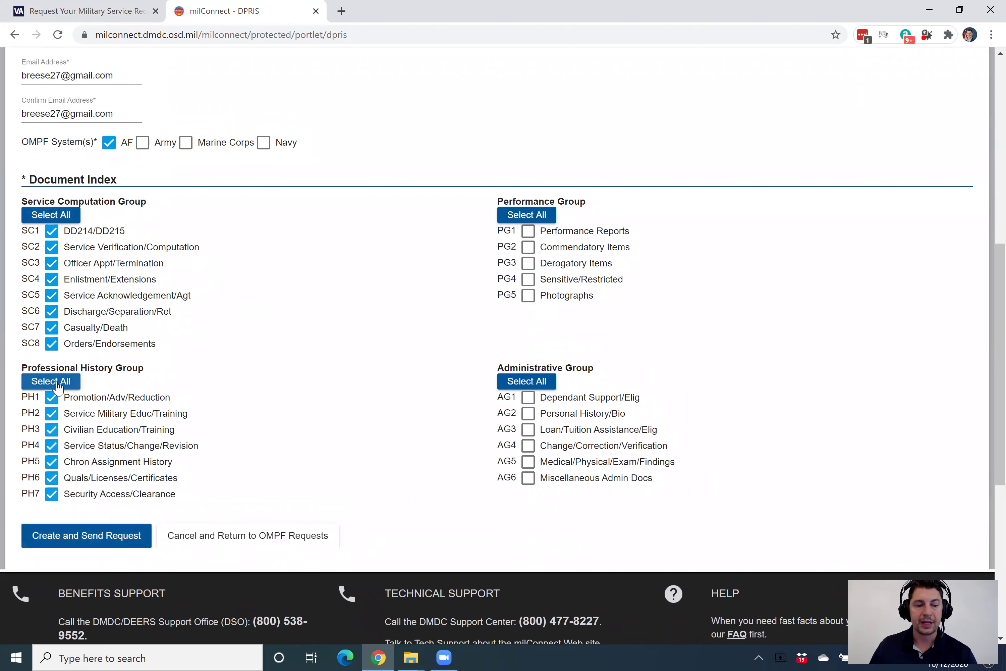
left_click(524, 214)
left_click(525, 382)
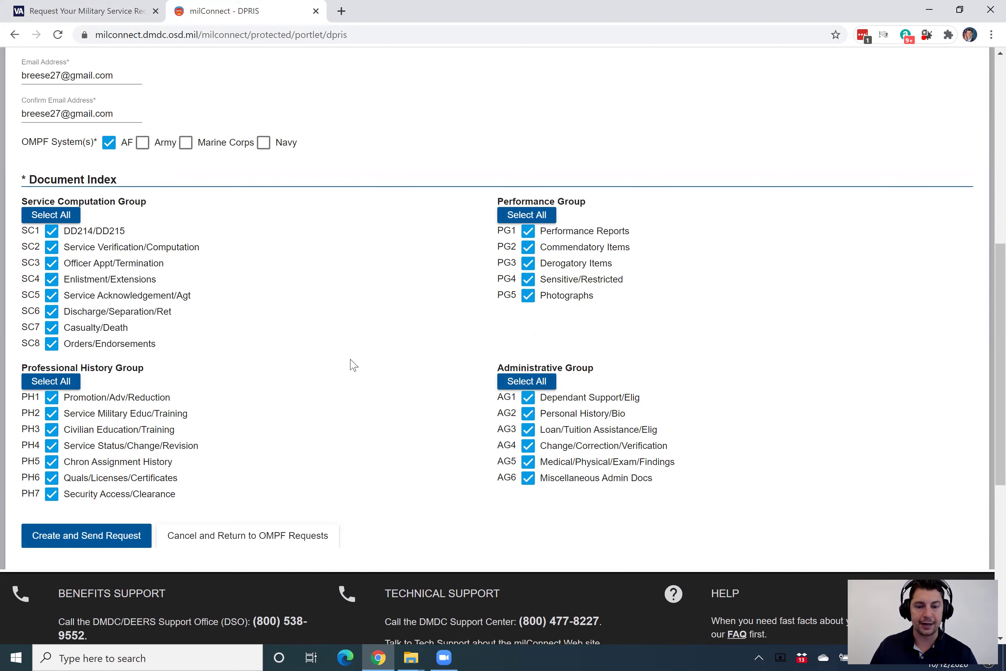
scroll(355, 361, "up", 8)
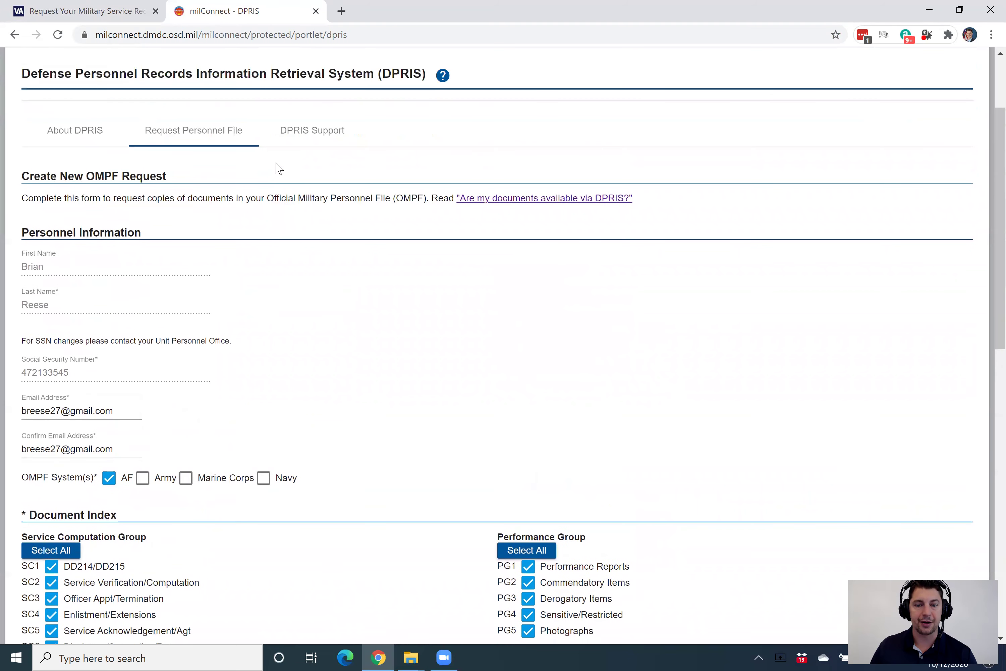
scroll(277, 169, "down", 6)
scroll(277, 169, "down", 3)
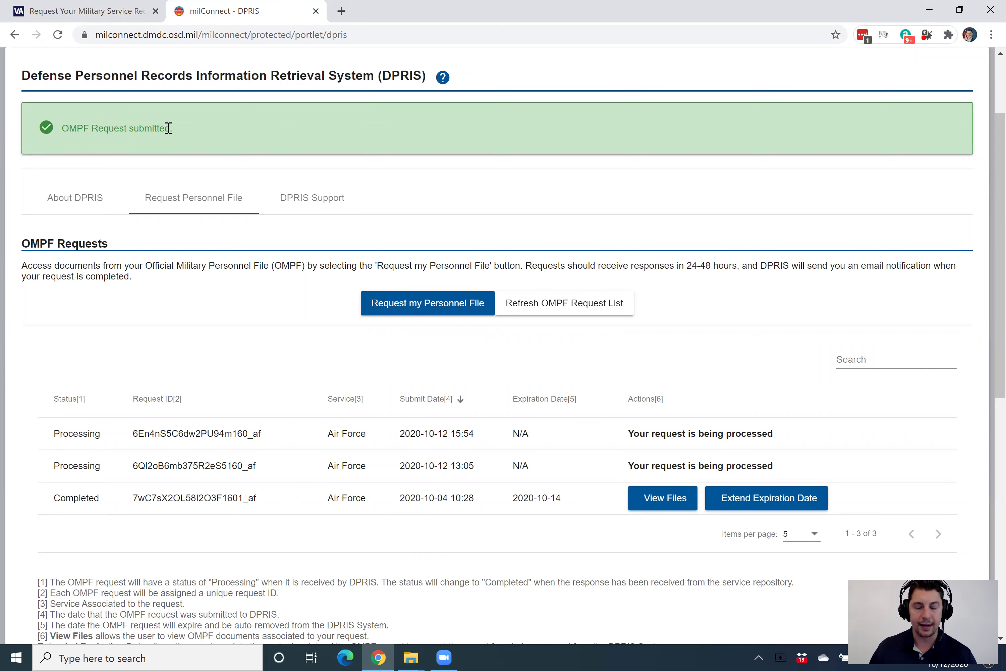
left_click_drag(51, 440, 785, 434)
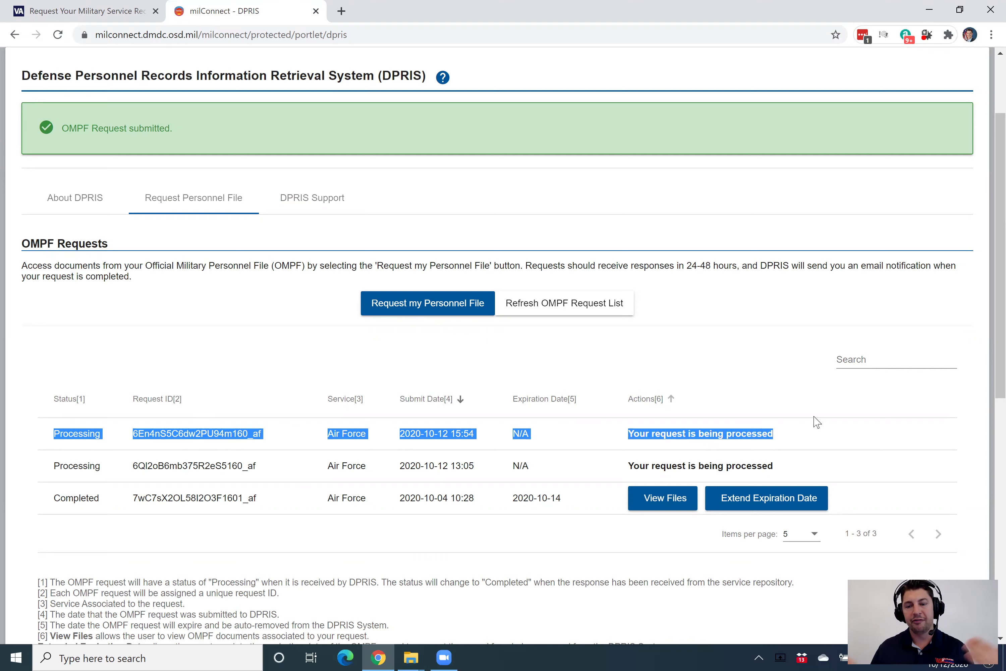
left_click(813, 435)
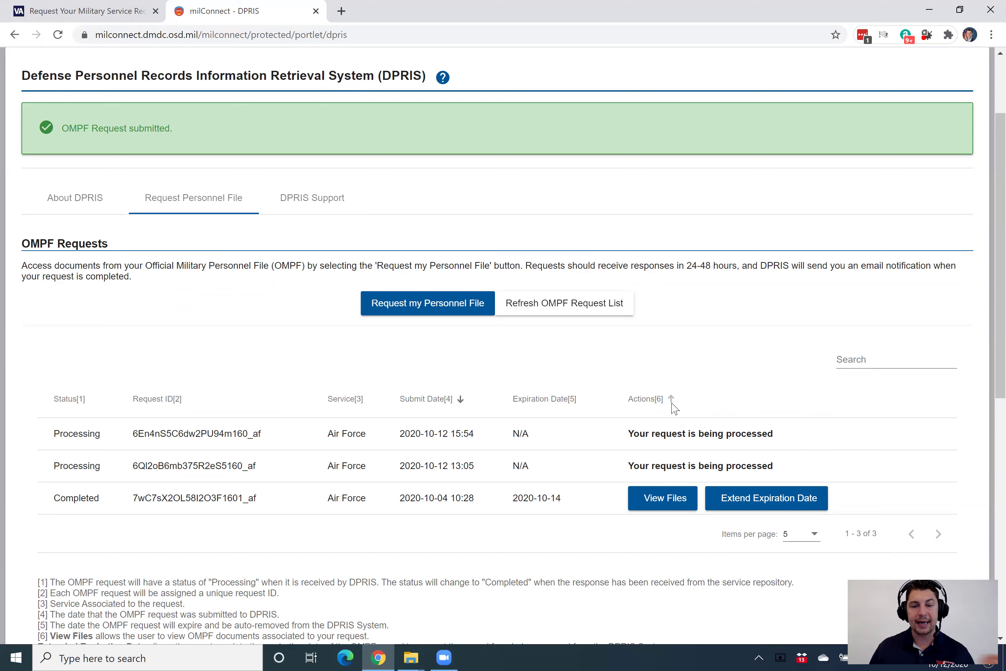
scroll(602, 389, "up", 3)
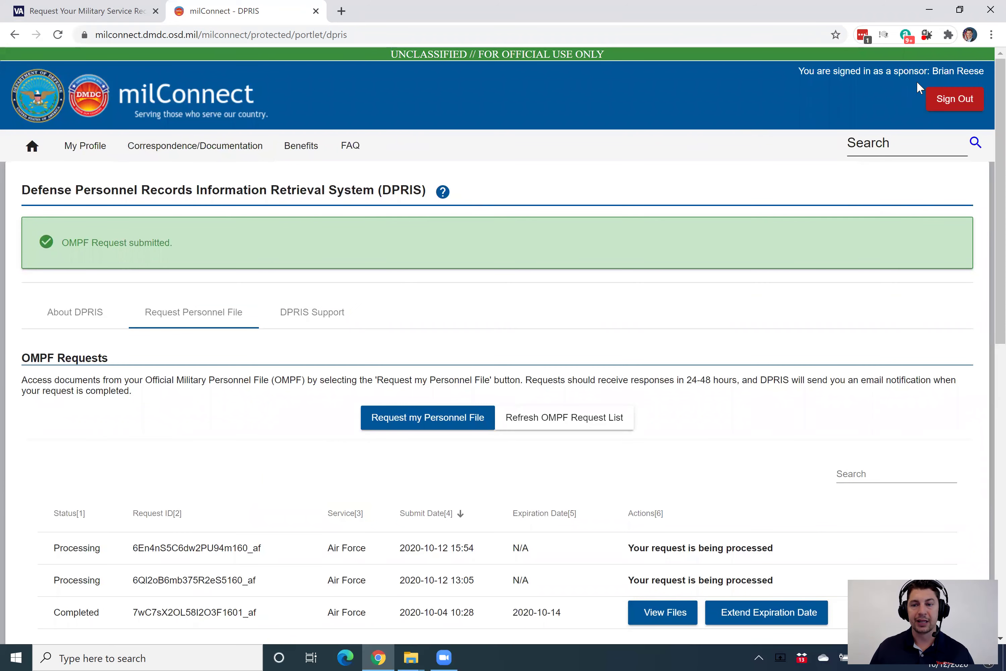
left_click(210, 153)
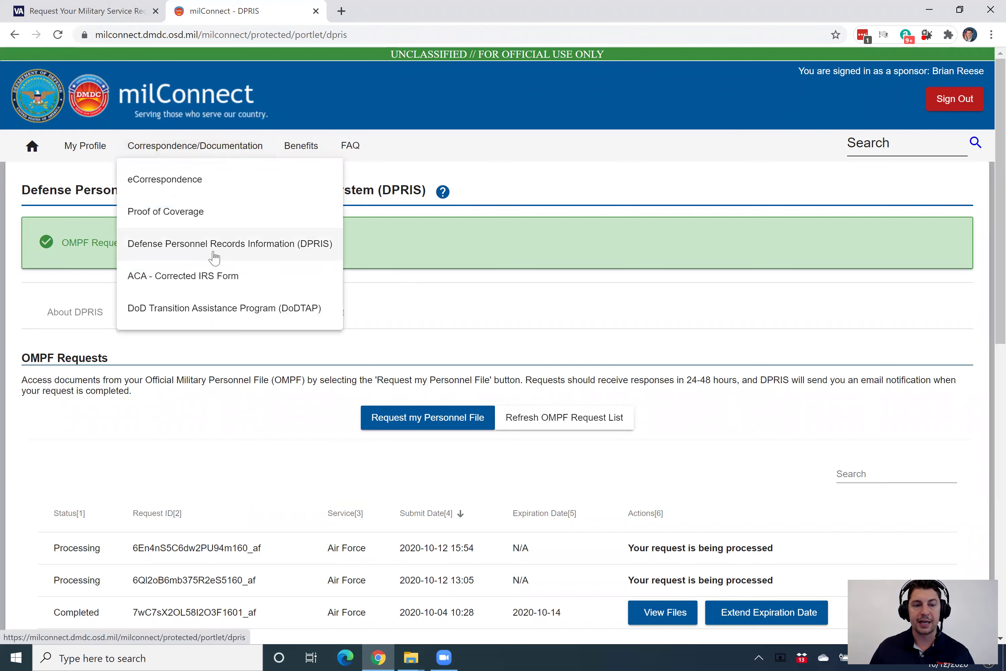
scroll(217, 251, "down", 5)
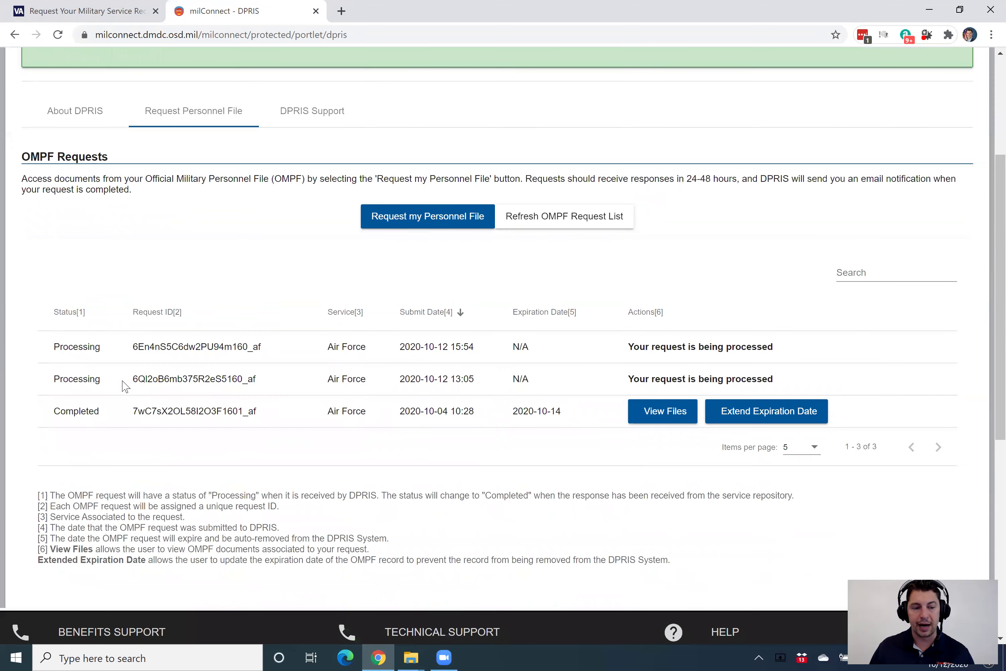
left_click_drag(59, 411, 624, 419)
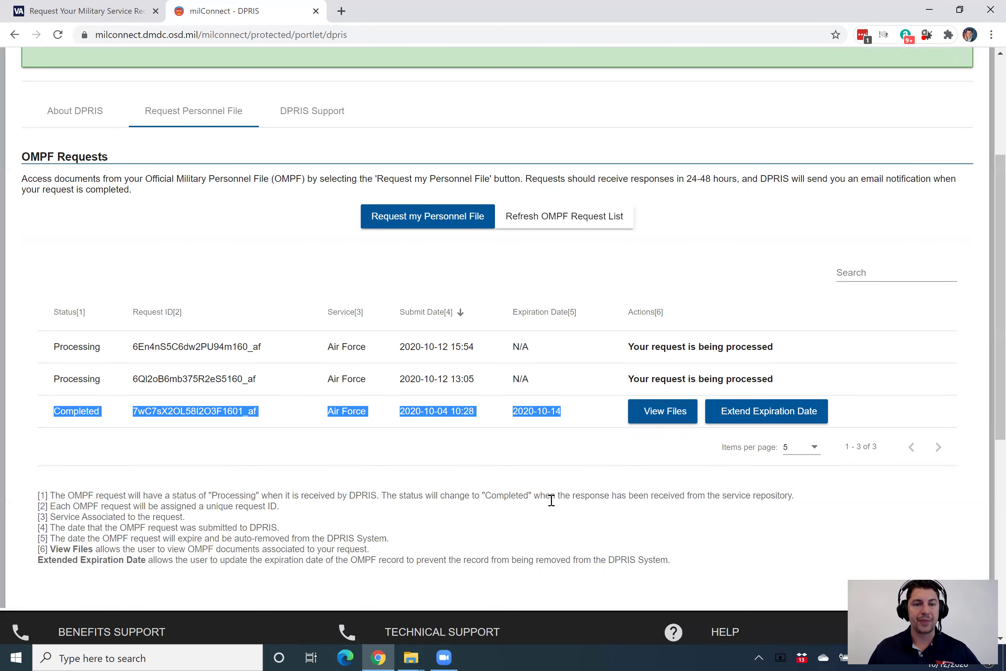
scroll(551, 500, "up", 5)
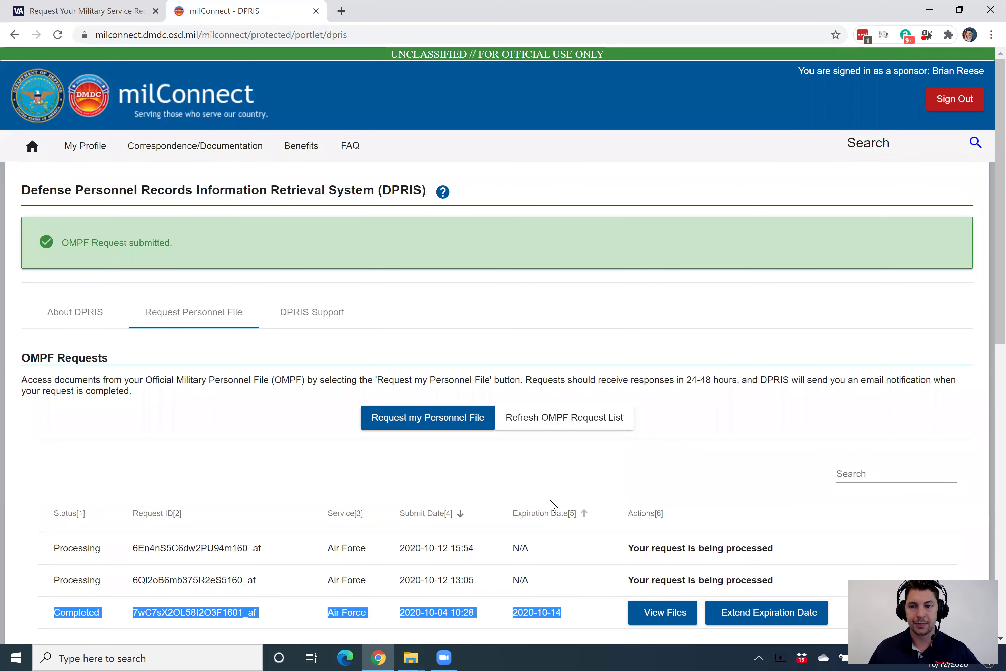